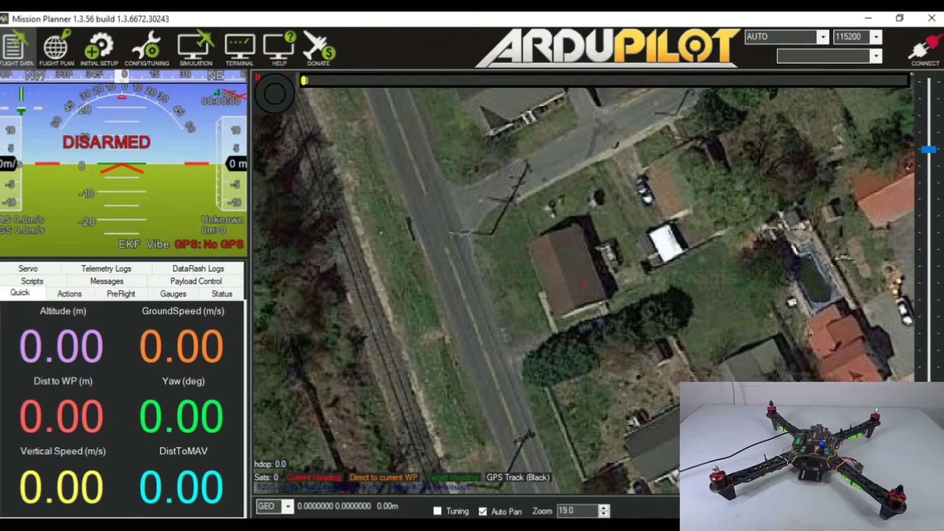
Check Windows Device Manager for the COM port assigned to the USB serial flight controller, and close it.
right_click(12, 525)
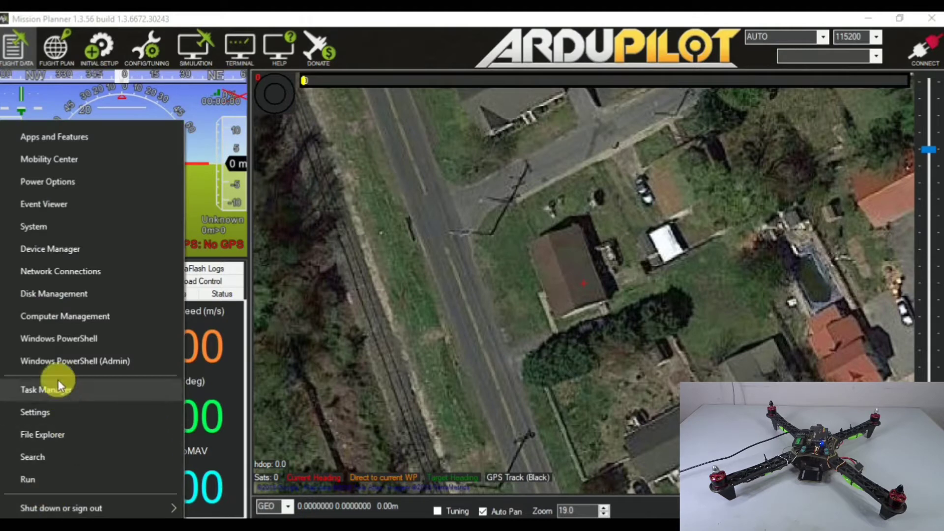
left_click(97, 250)
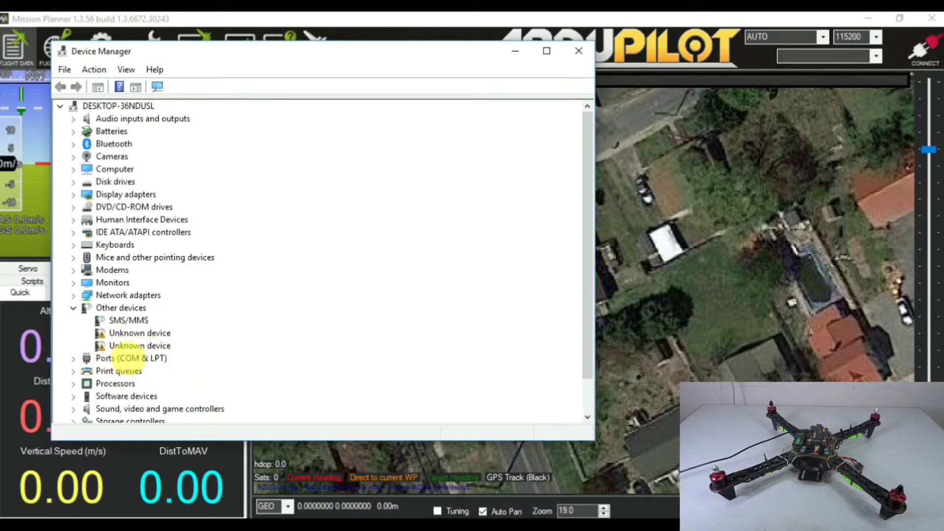
left_click(74, 359)
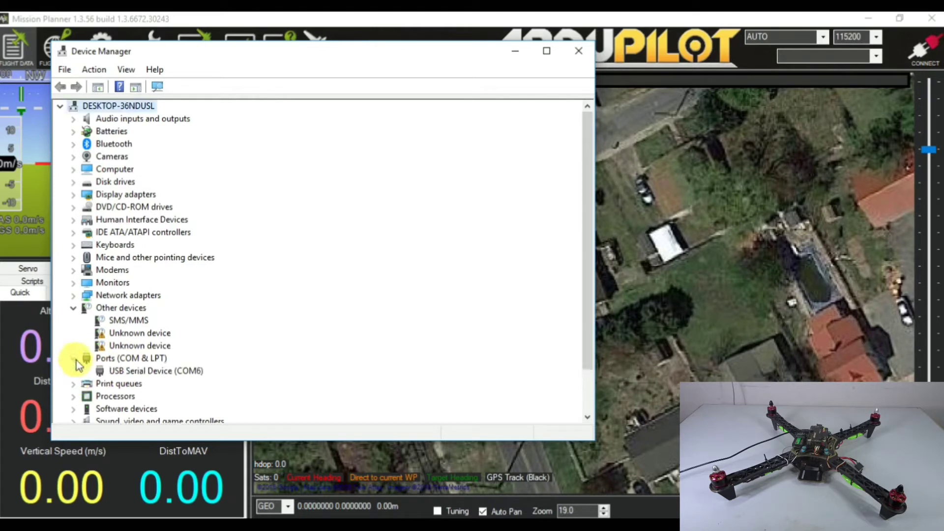
left_click(195, 373)
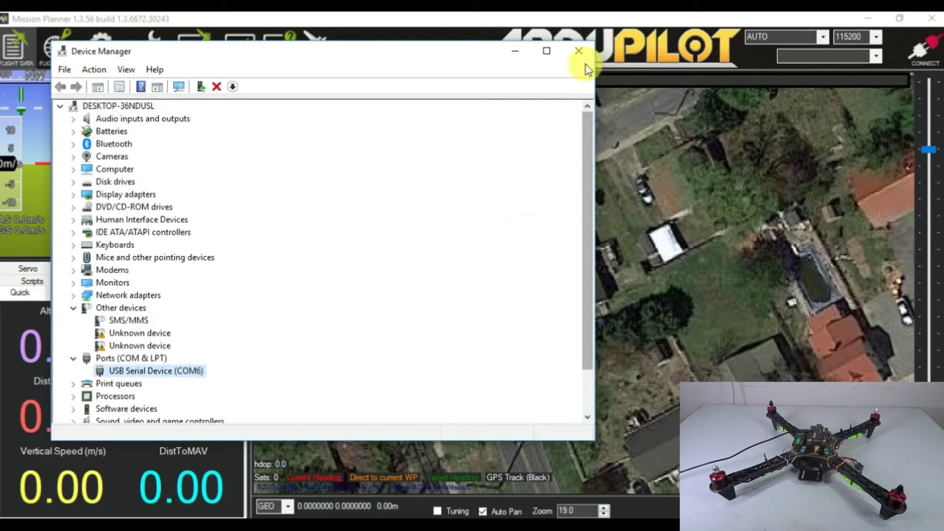
left_click(578, 51)
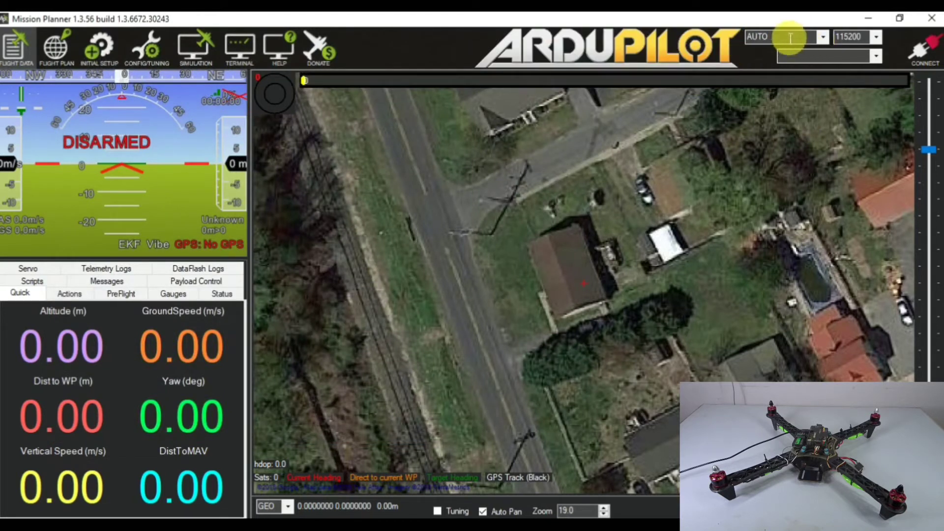
Set the connection port to COM6 and connect to the flight controller.
left_click(823, 38)
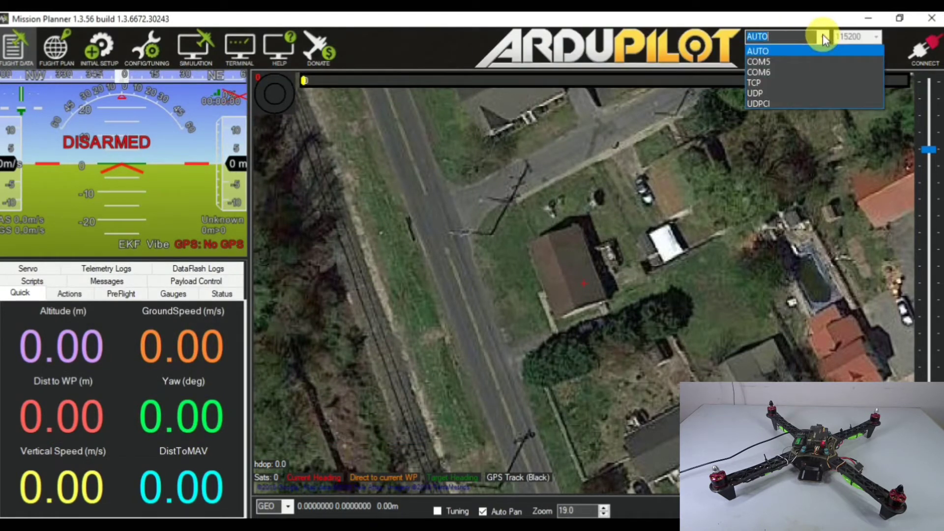
left_click(784, 70)
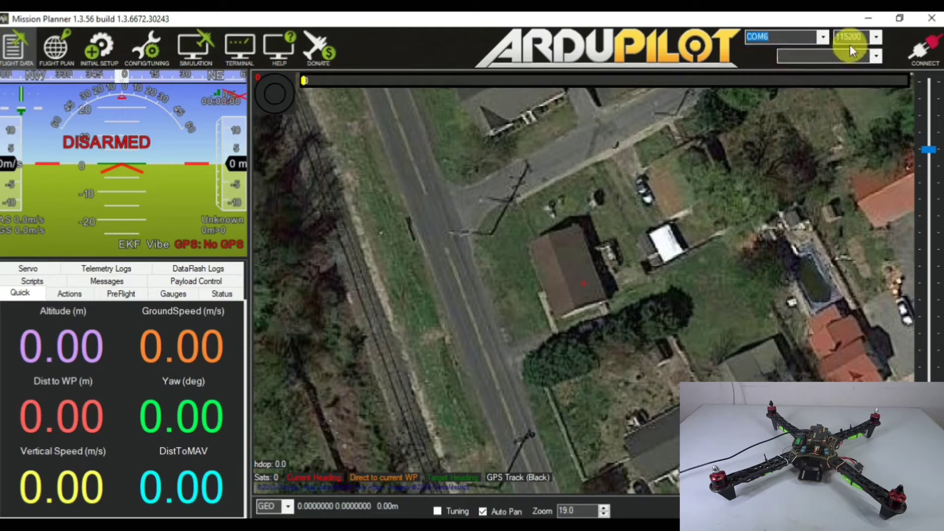
left_click(921, 57)
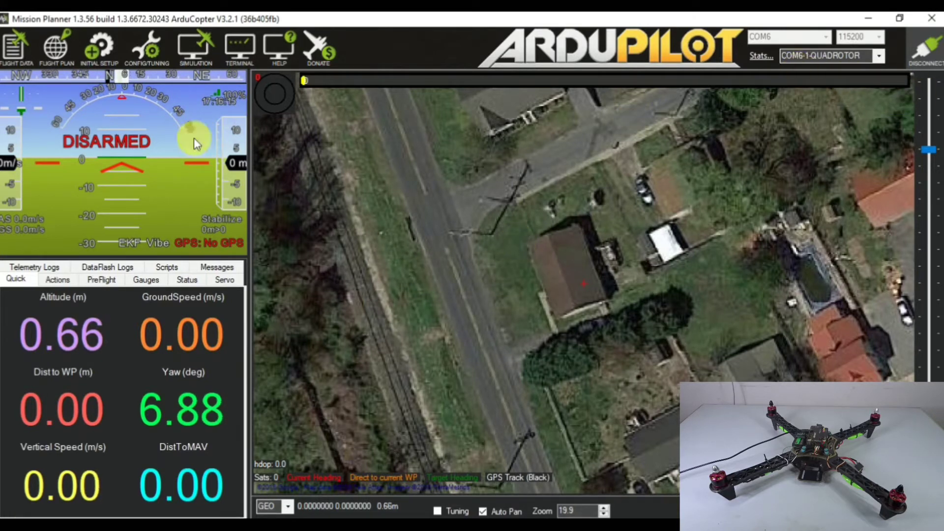
Start the initial setup wizard and choose the X quadcopter frame type with the X frame layout.
left_click(109, 51)
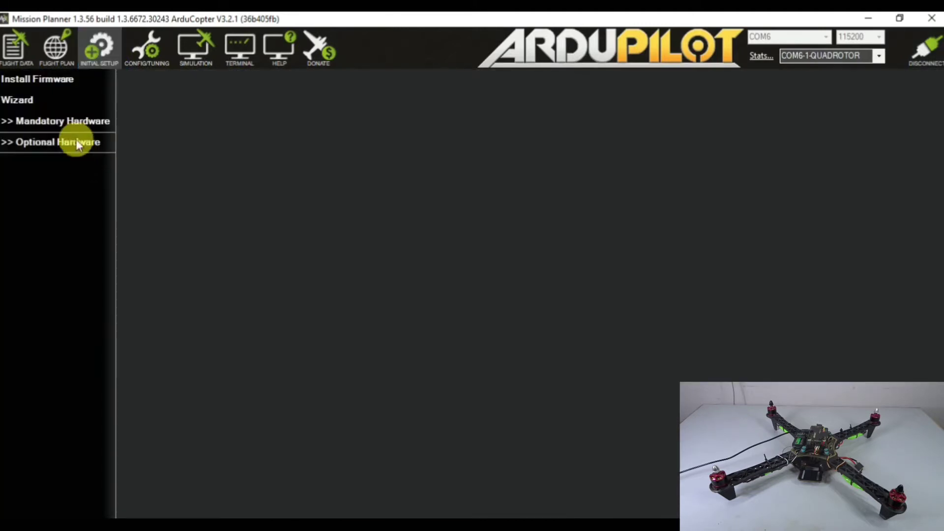
left_click(45, 94)
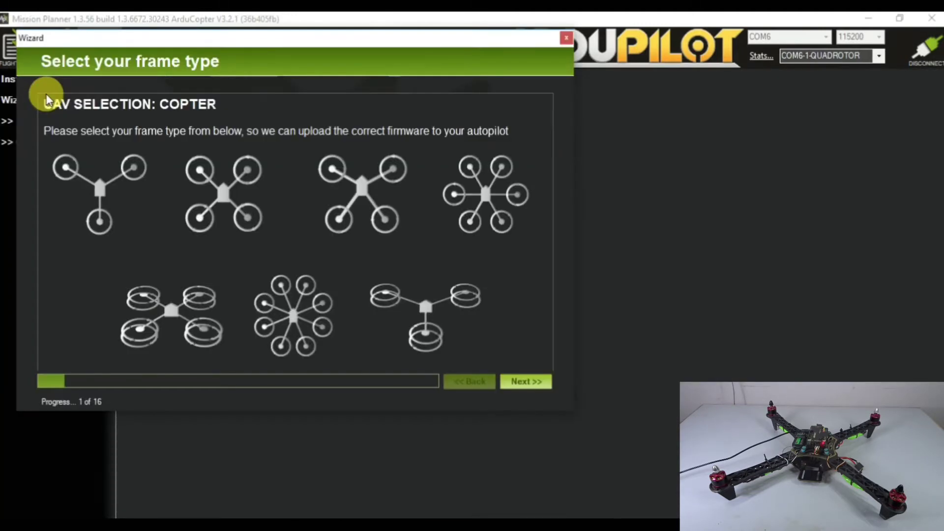
left_click_drag(105, 37, 334, 61)
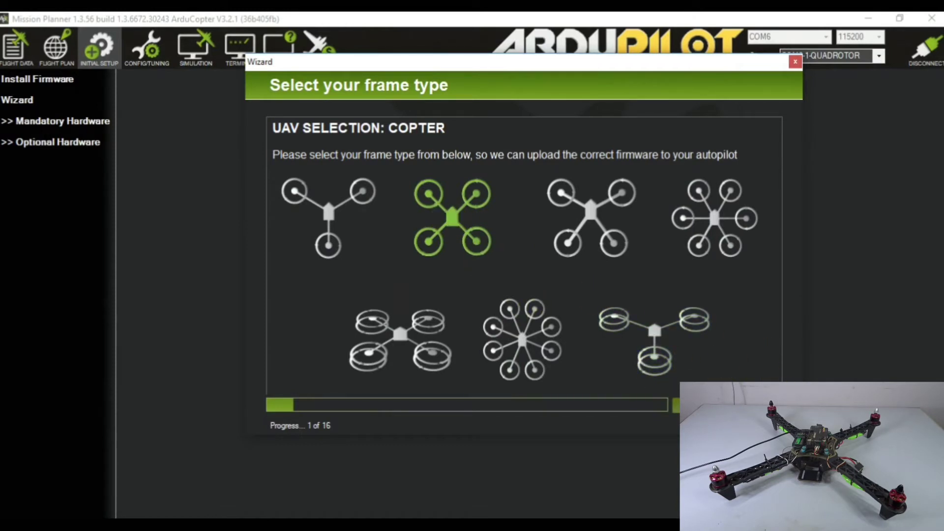
left_click(453, 216)
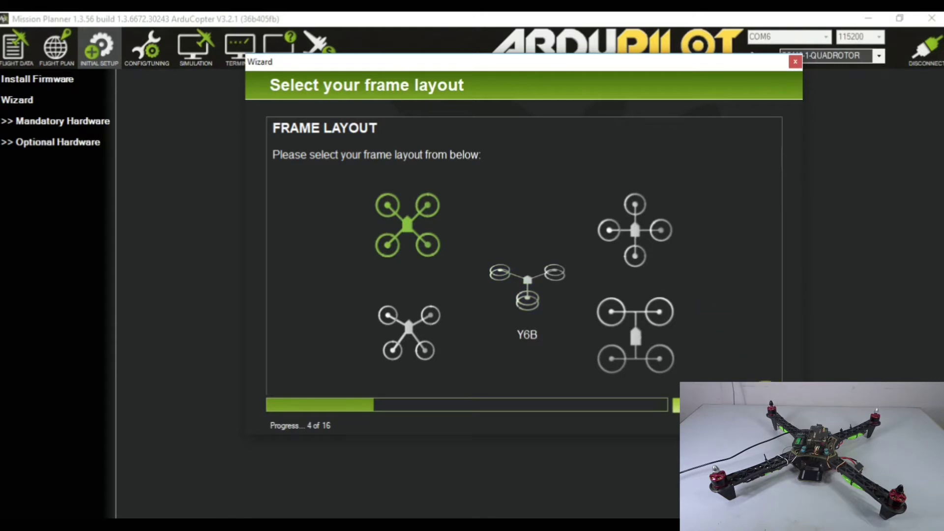
left_click(708, 404)
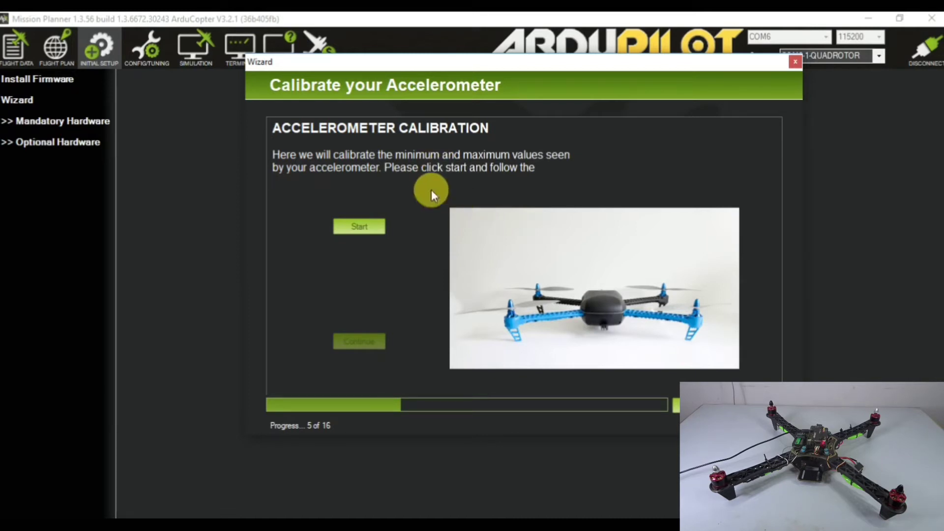
Calibrate the accelerometer with the vehicle level, on its left side, right side, nose down, nose up and on its back.
left_click(373, 225)
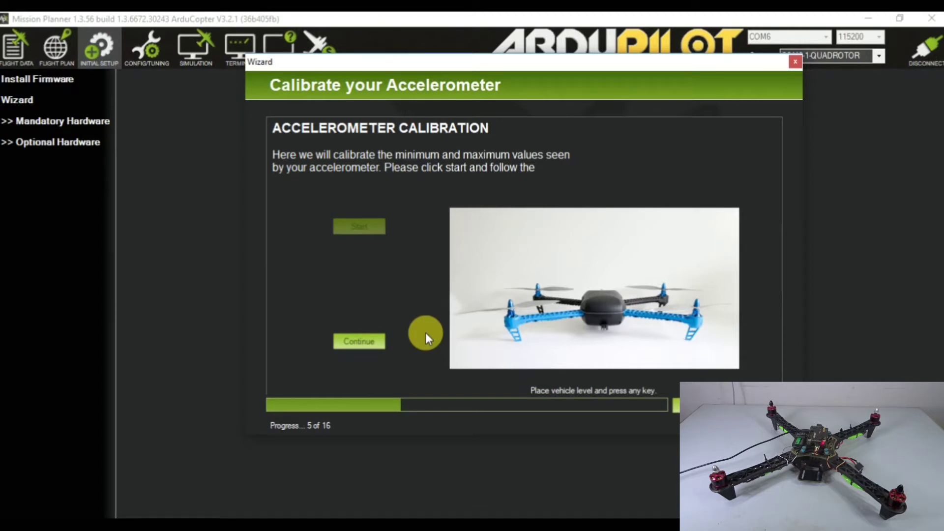
left_click(369, 340)
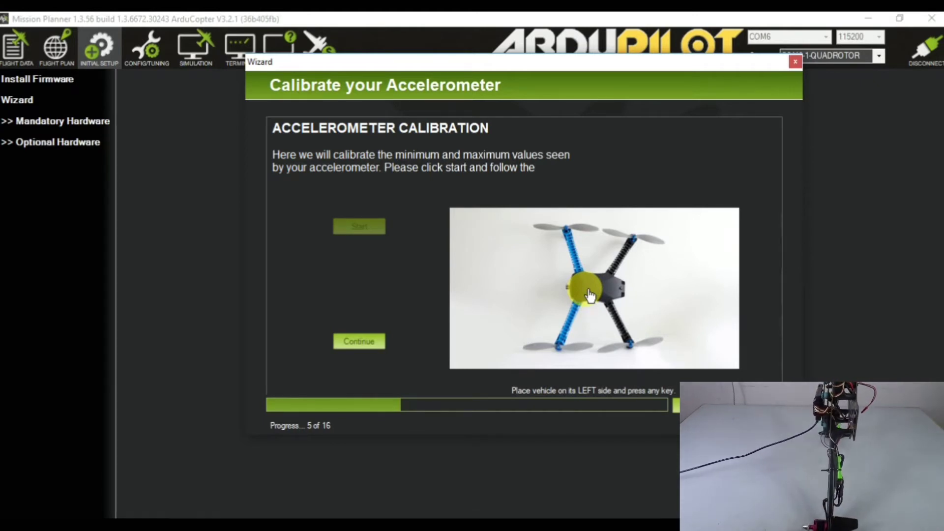
left_click(345, 346)
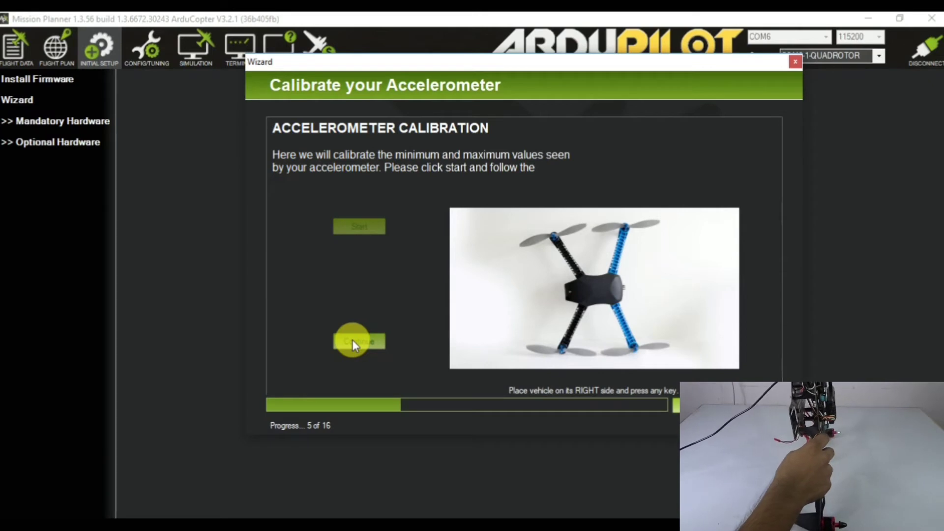
left_click(353, 341)
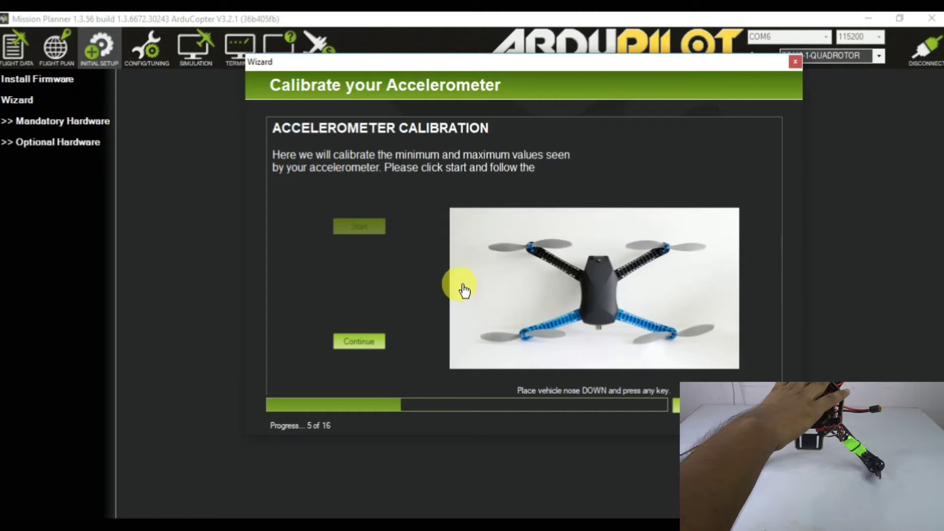
left_click(367, 338)
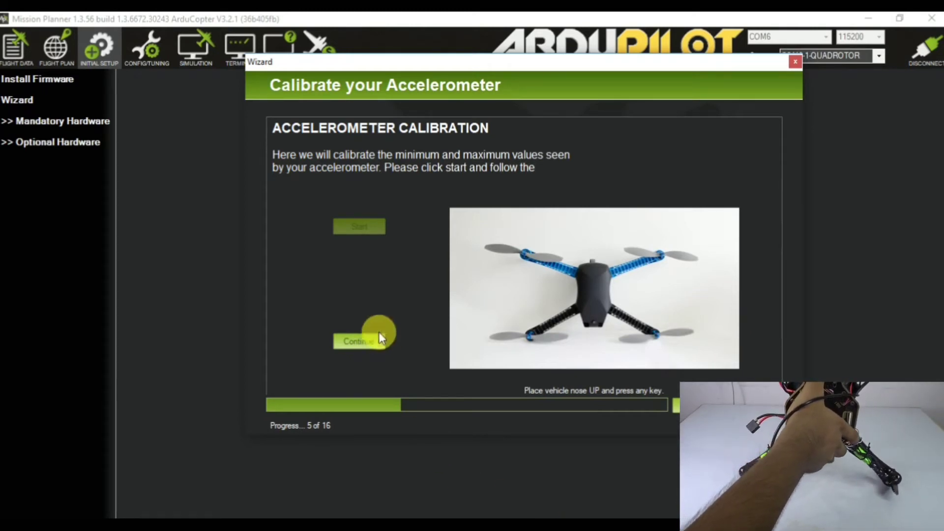
left_click(357, 347)
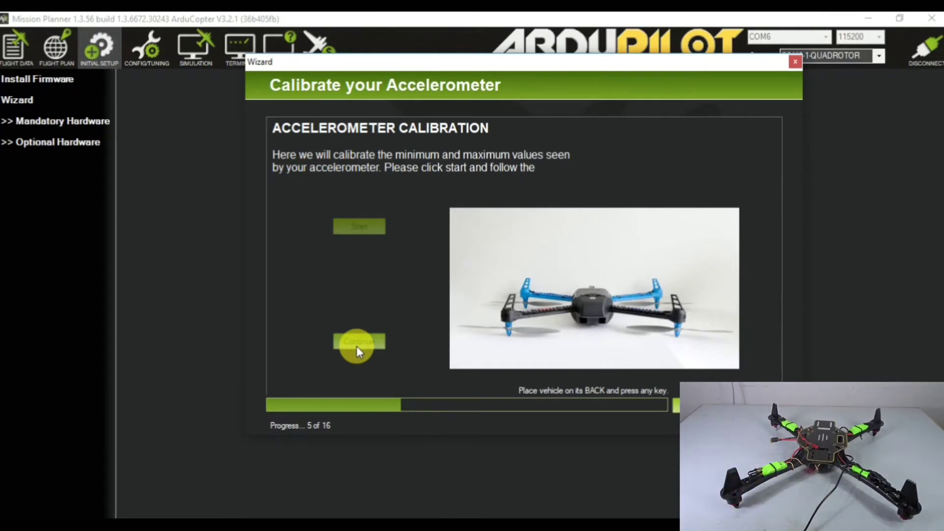
left_click(357, 346)
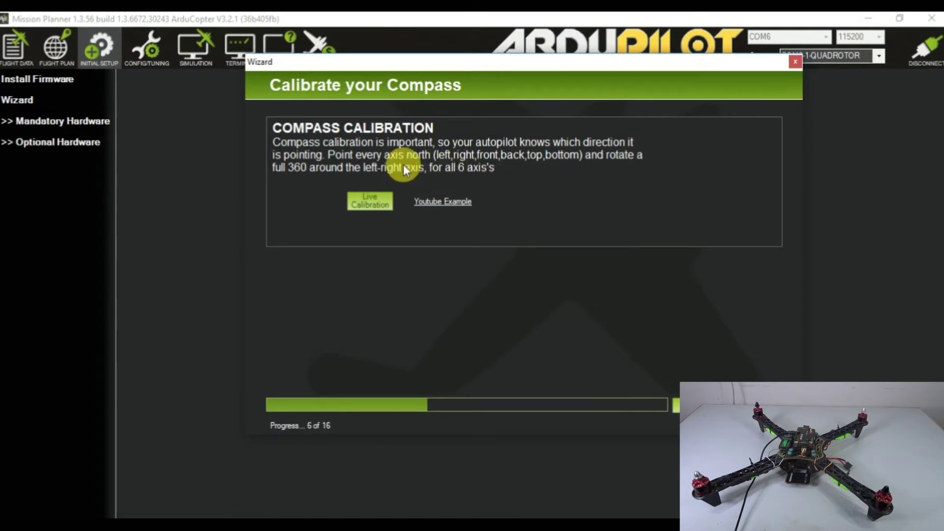
Run the live compass calibration while rotating the vehicle around all axes, and accept the new offsets.
left_click(368, 199)
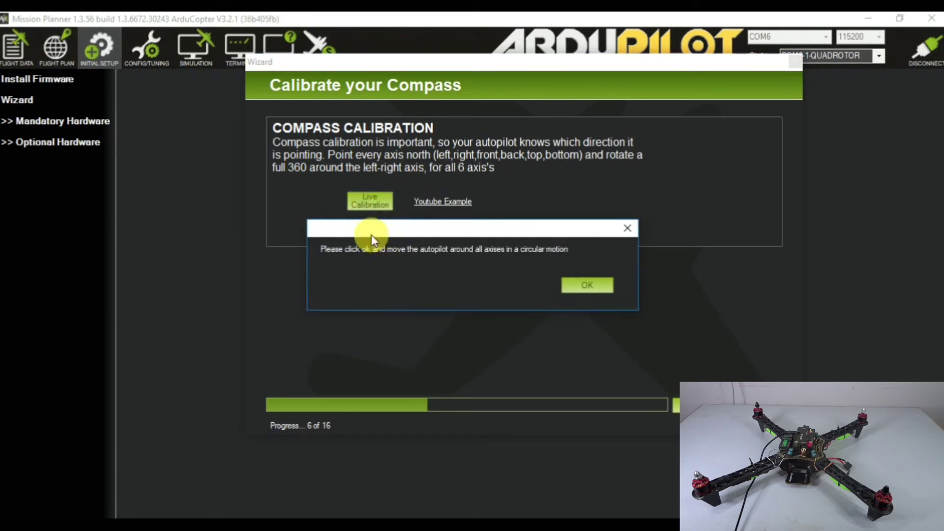
left_click_drag(371, 235, 436, 202)
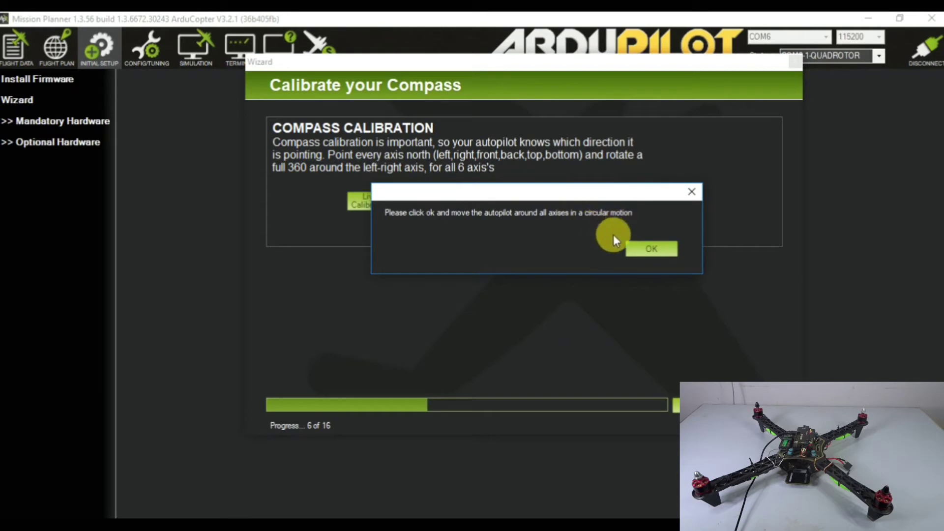
left_click(643, 247)
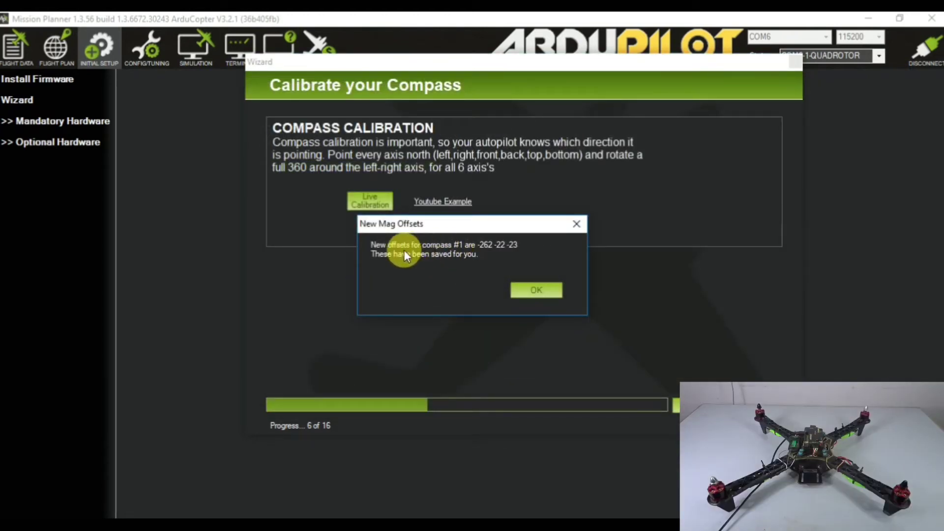
left_click(536, 290)
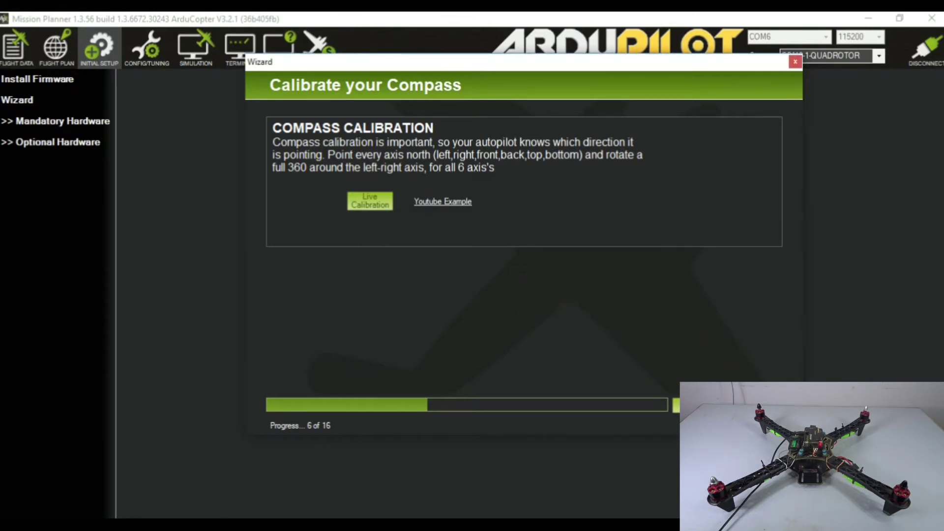
Advance the wizard to radio calibration, leaving the battery monitor and sonar settings at their defaults.
left_click(699, 405)
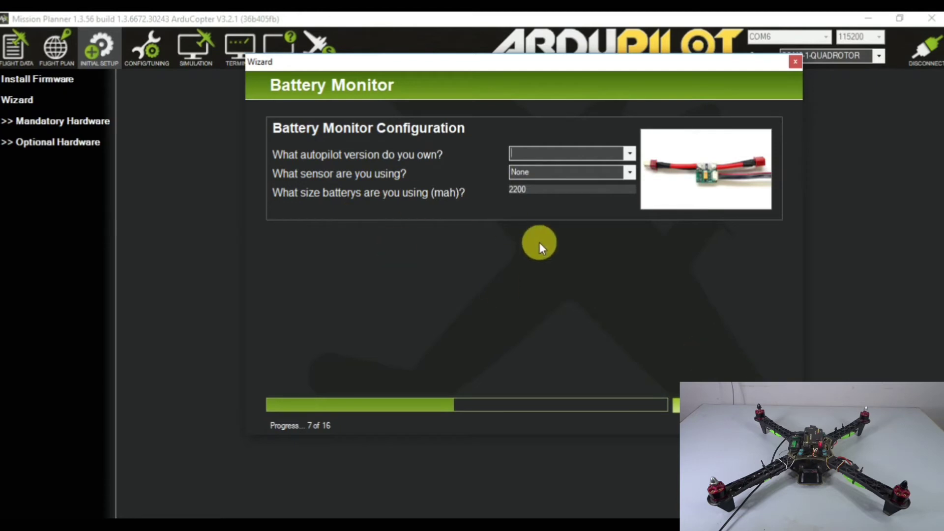
left_click(698, 404)
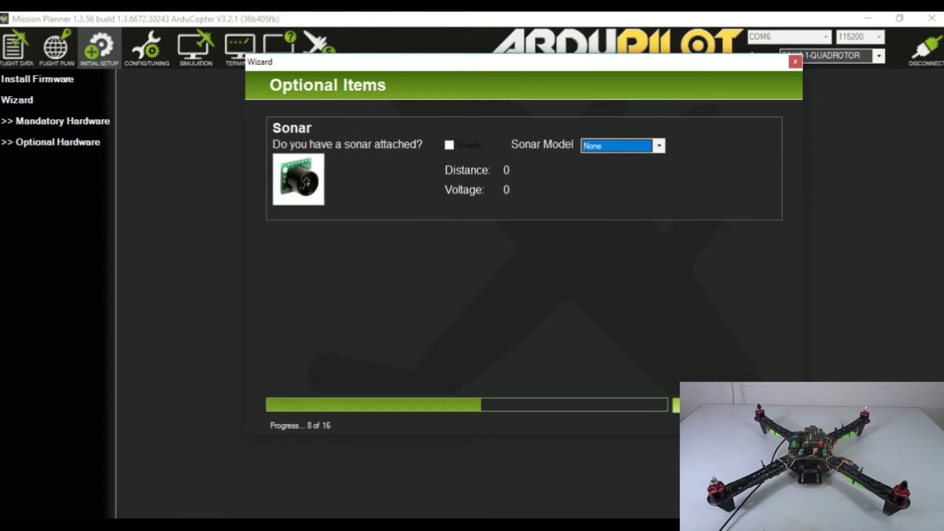
left_click(698, 404)
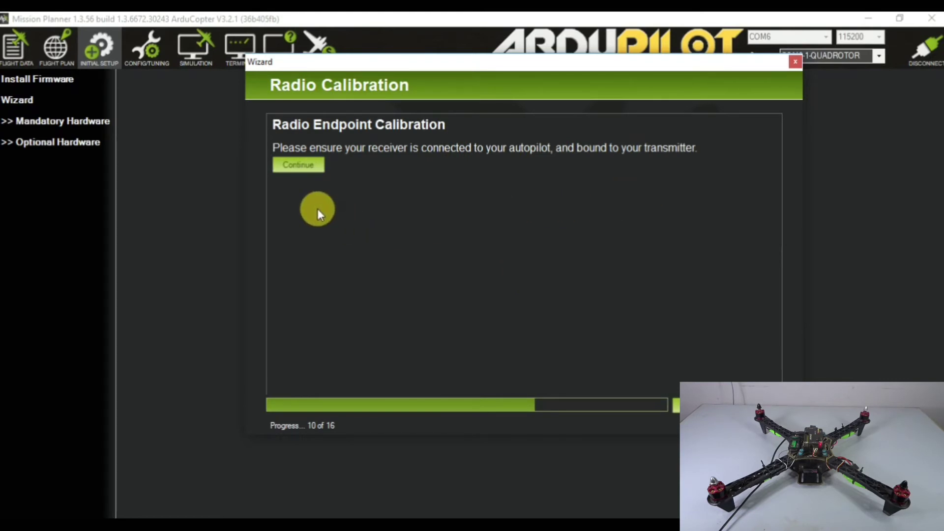
Calibrate the radio endpoints by moving all sticks and switches to their extremes, centre the sticks with throttle down, and save.
left_click(301, 166)
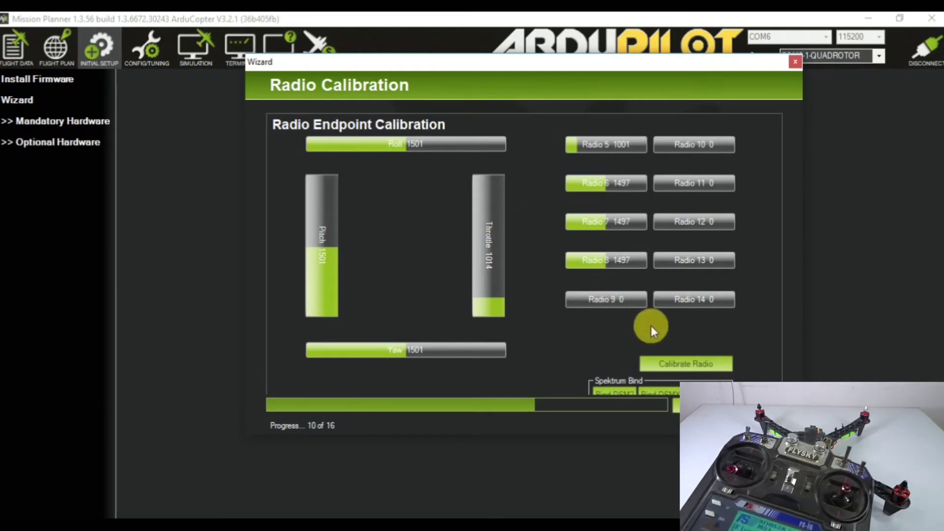
left_click(678, 361)
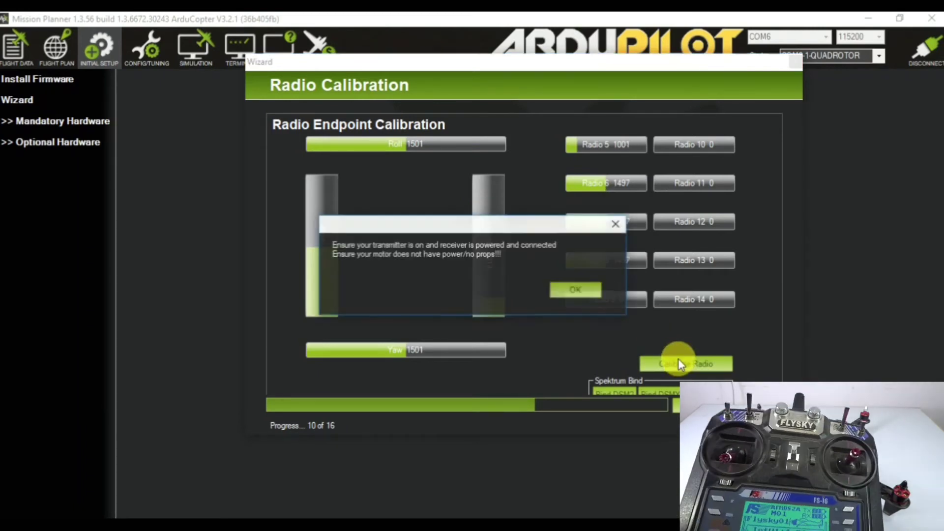
left_click(568, 291)
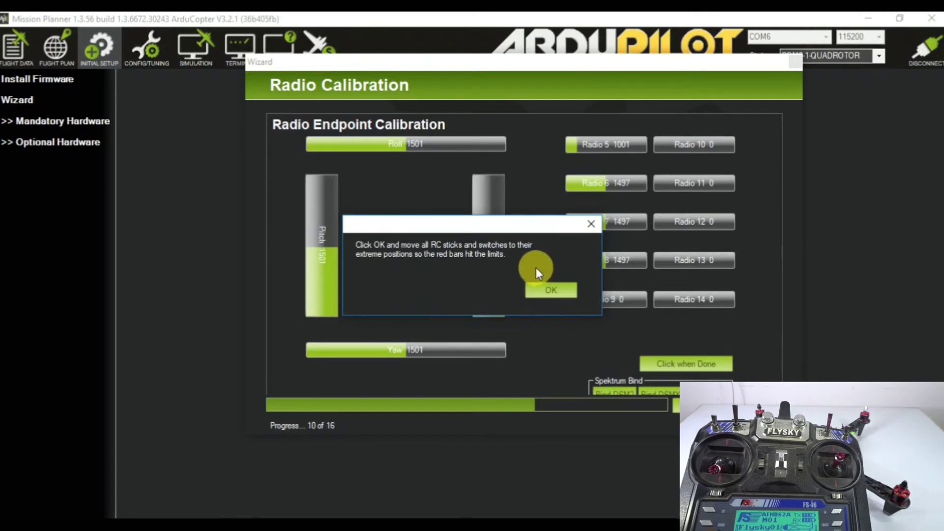
left_click(551, 294)
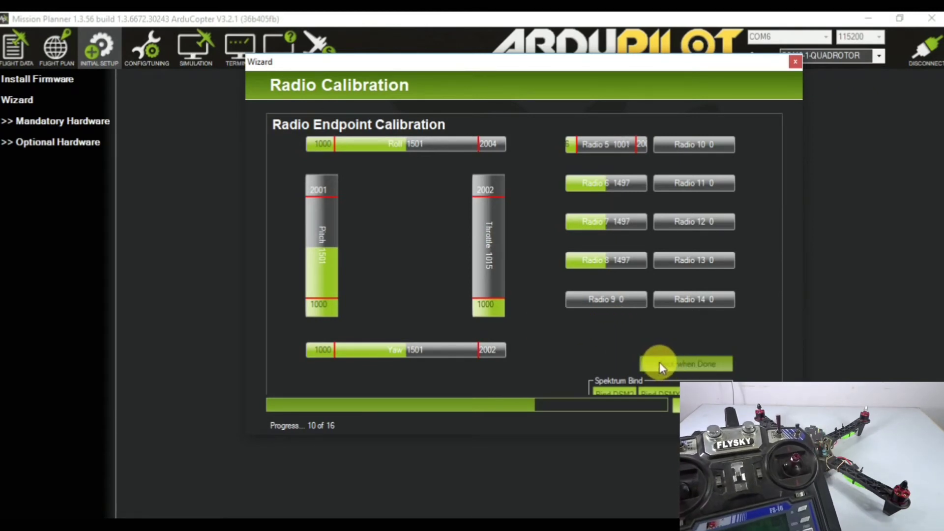
left_click(706, 365)
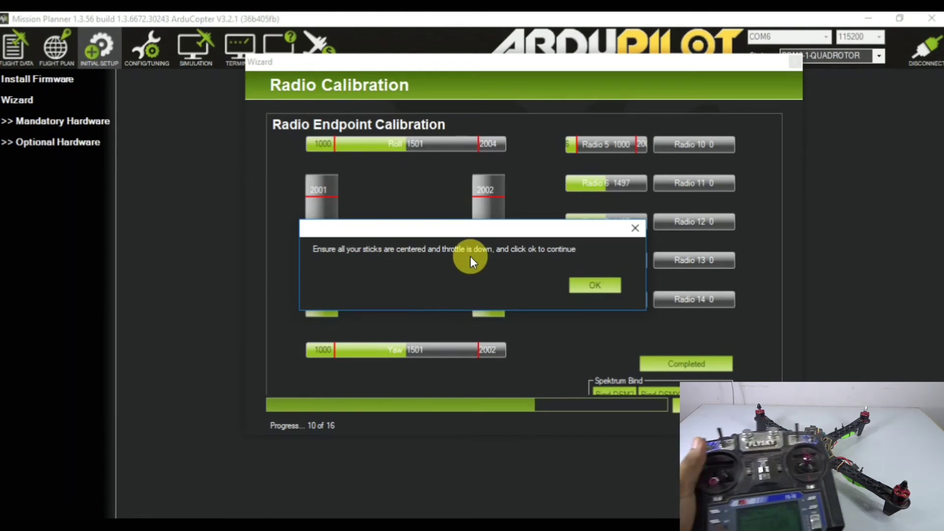
left_click(595, 284)
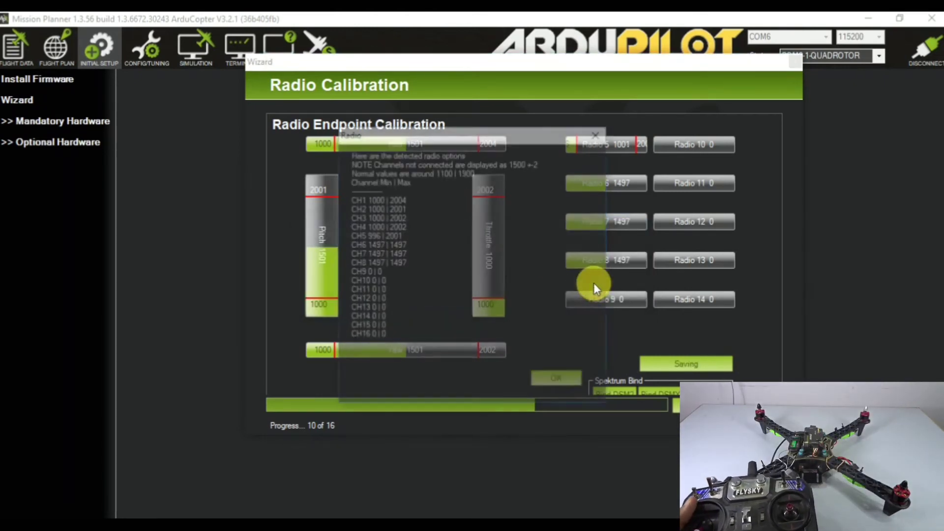
left_click(580, 379)
Advance the wizard to flight mode selection, review the modes available for Flight Mode 4, keep PosHold, and continue to the verification page.
left_click(738, 404)
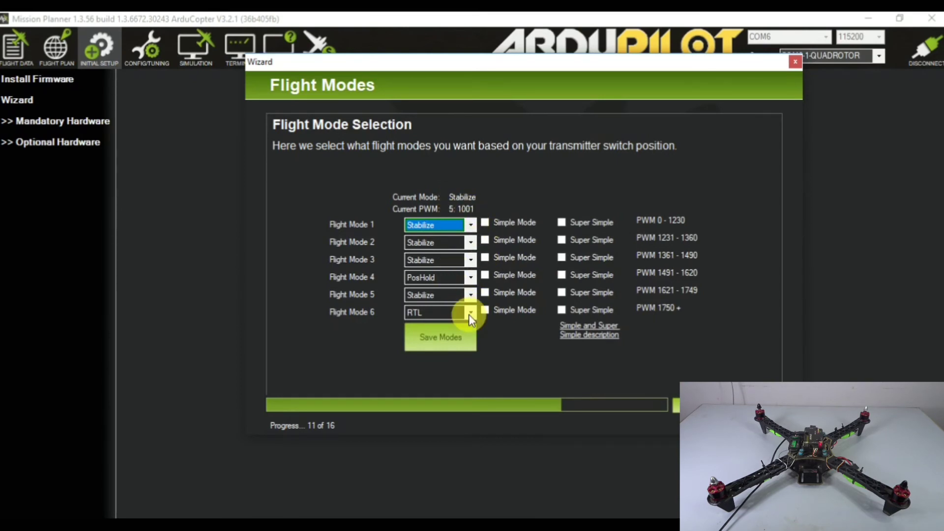
left_click(457, 277)
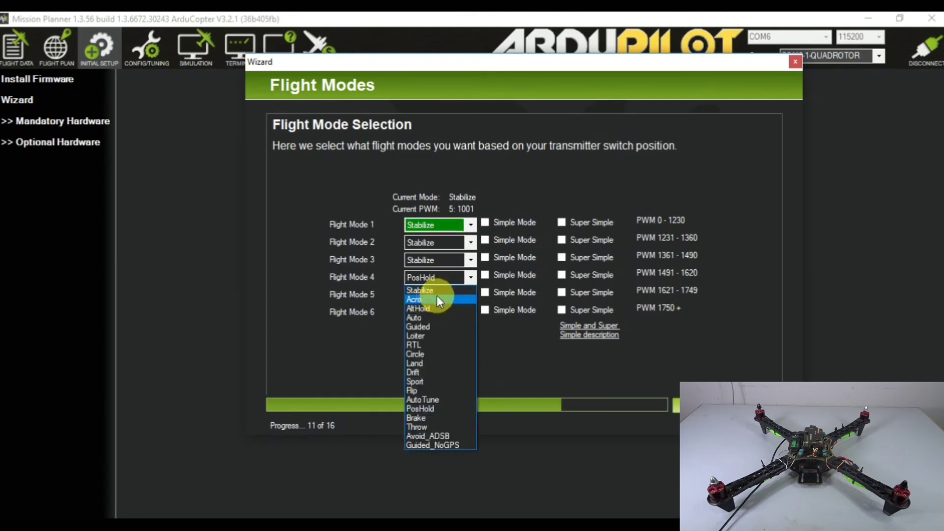
left_click(469, 276)
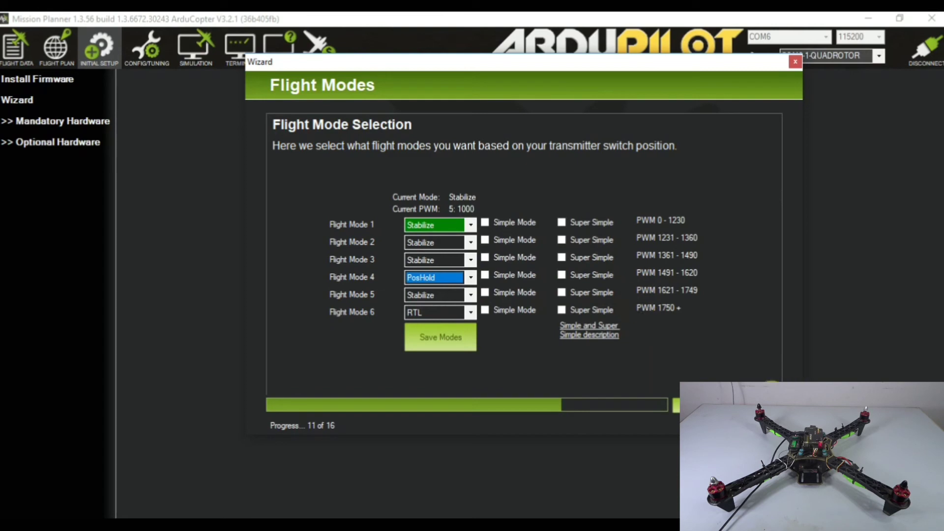
left_click(728, 404)
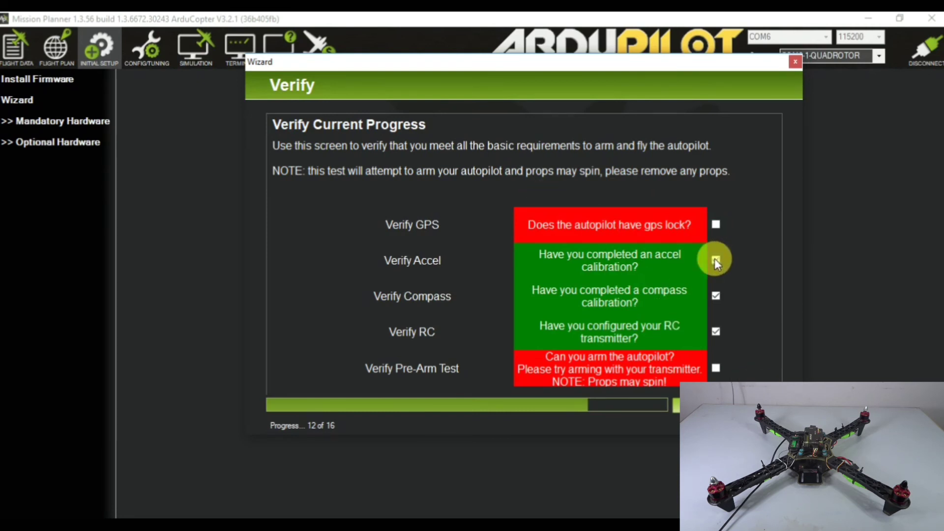
Go through the remaining wizard pages, leaving the failsafe and GeoFence settings unchanged, and finish the wizard.
left_click(698, 404)
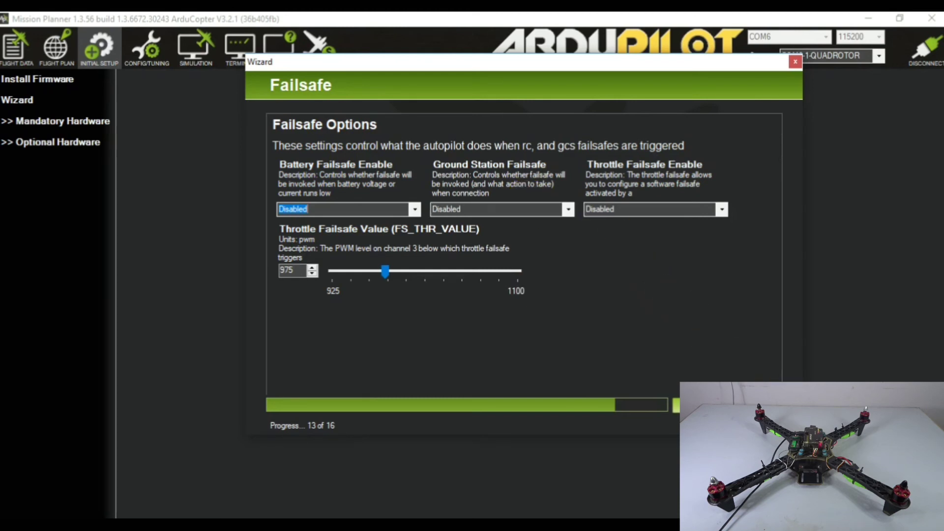
left_click(693, 405)
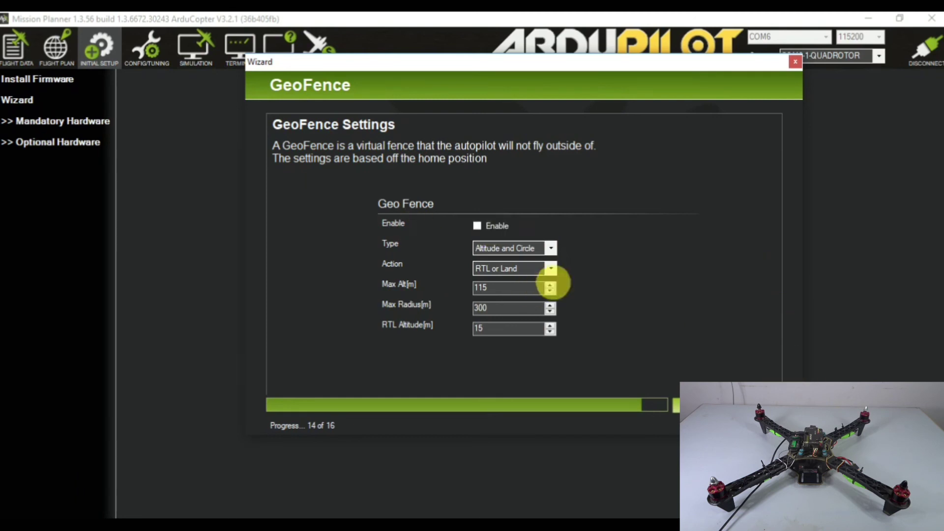
key("Return")
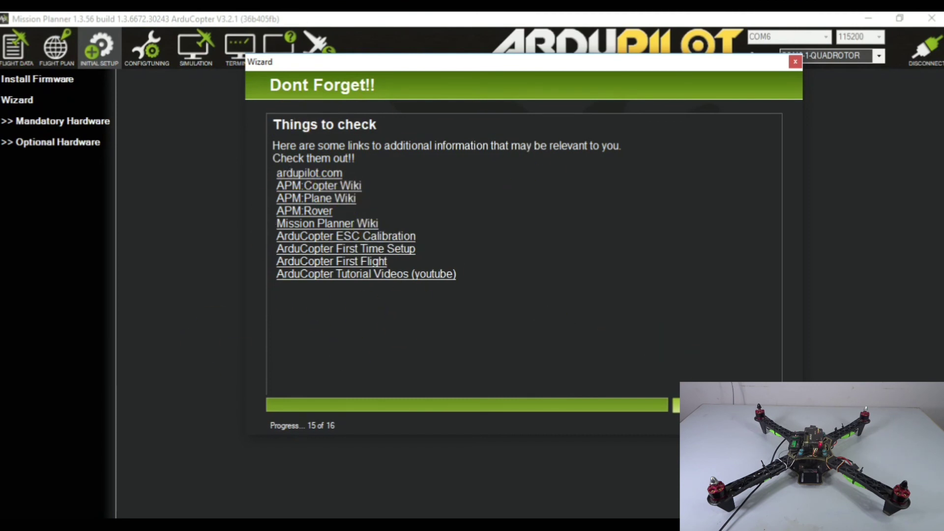
key("Return")
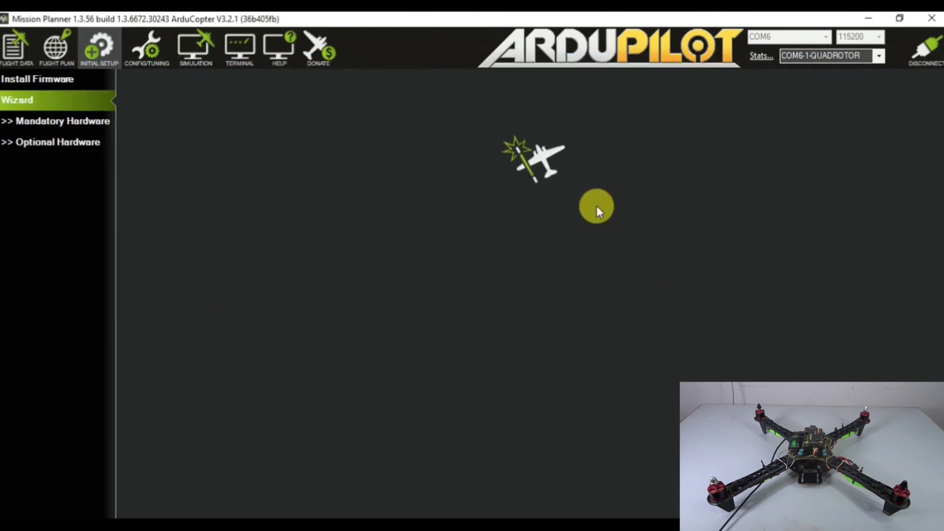